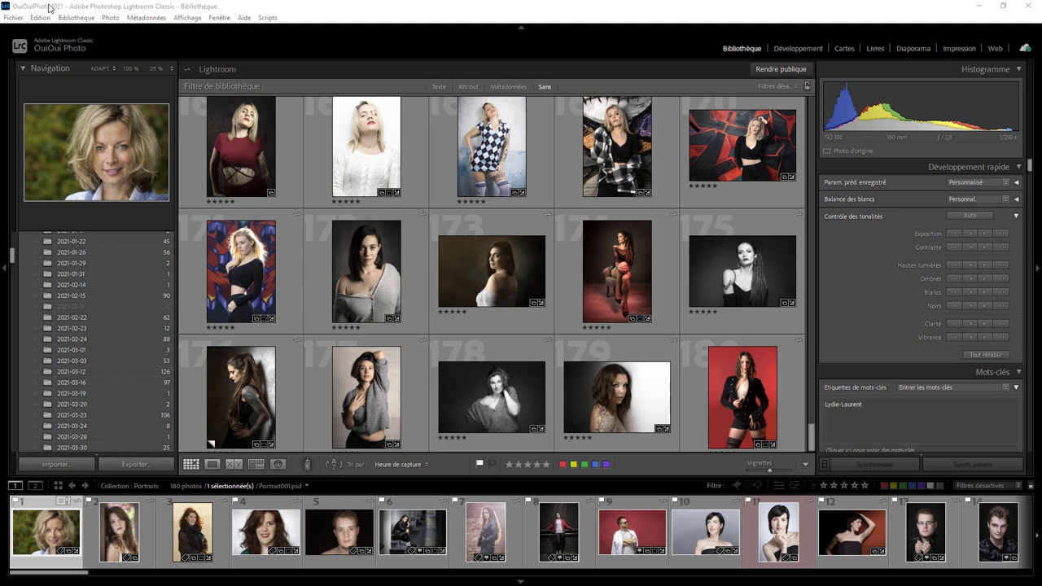
Open the catalog settings window and move it aside
left_click(40, 18)
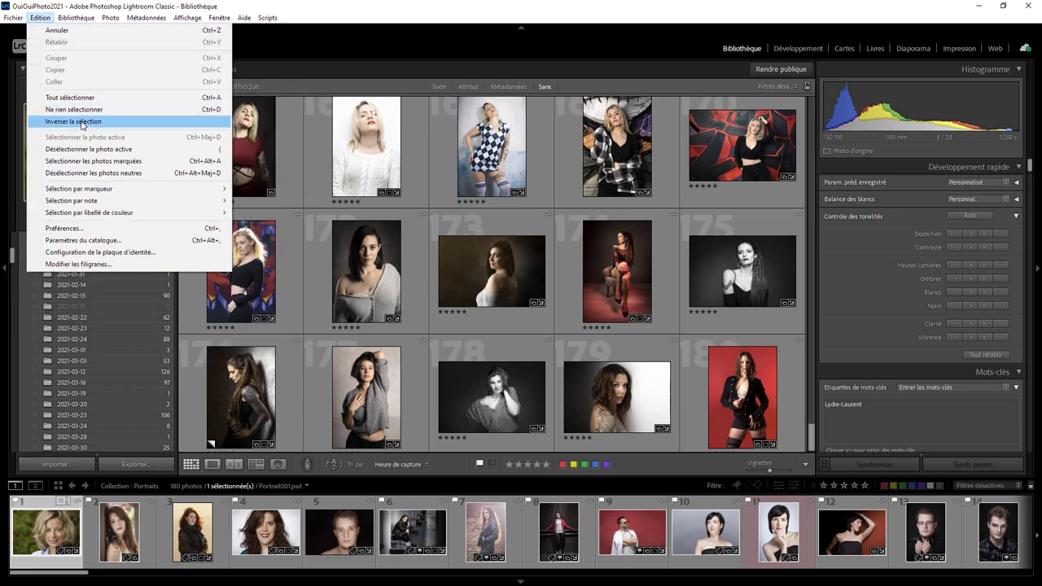
left_click(111, 242)
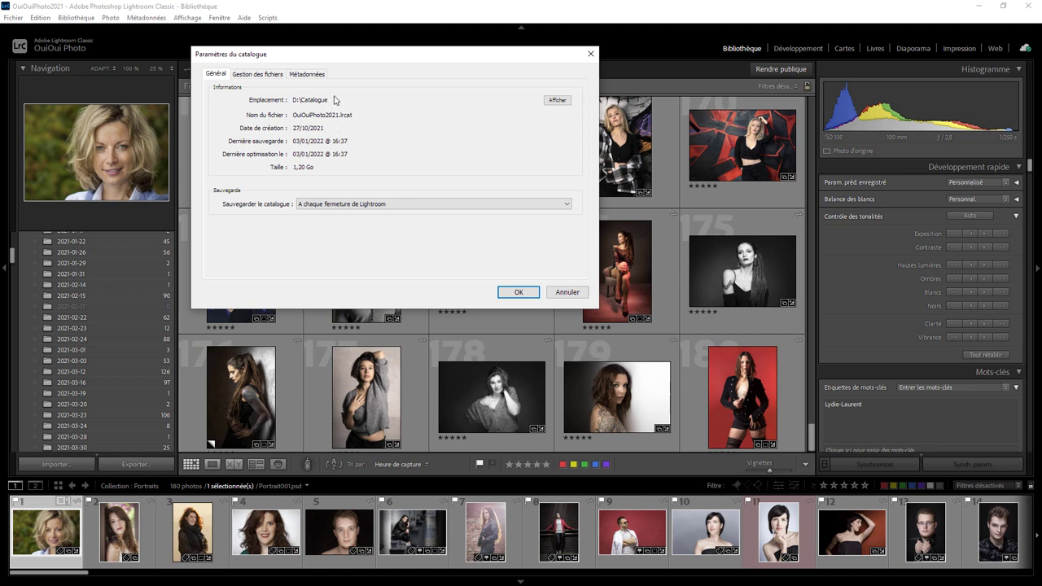
left_click_drag(374, 60, 251, 96)
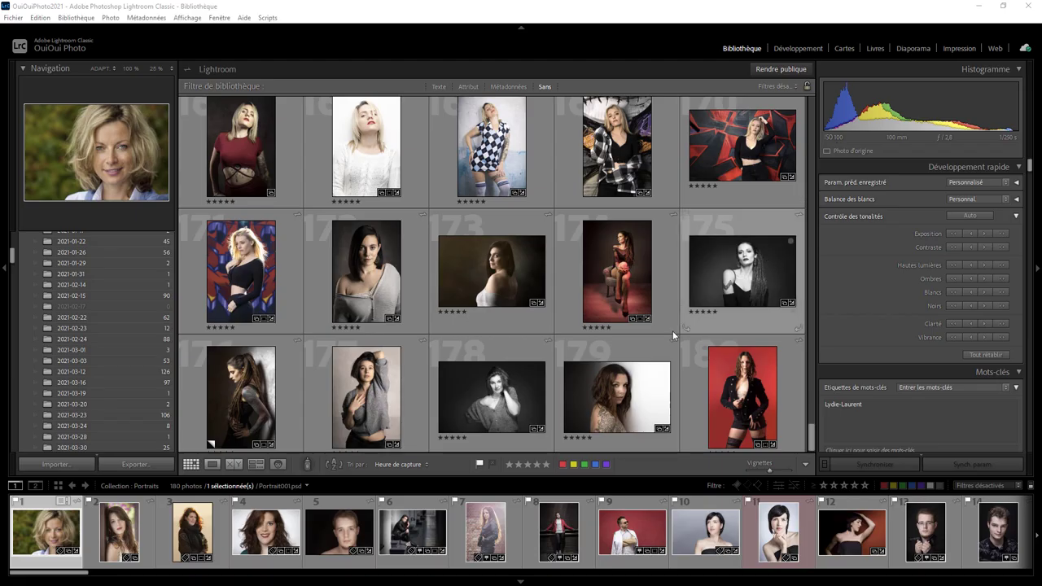
Open Portrait179 in Développement and show its Masque 1 and Masque 2 in Masquage
double_click(631, 395)
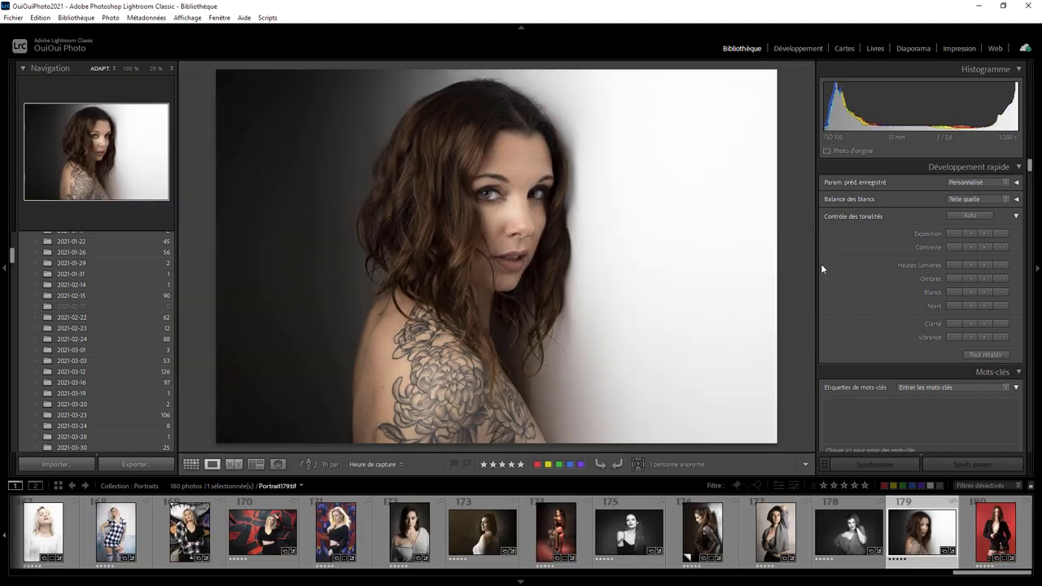
left_click(814, 48)
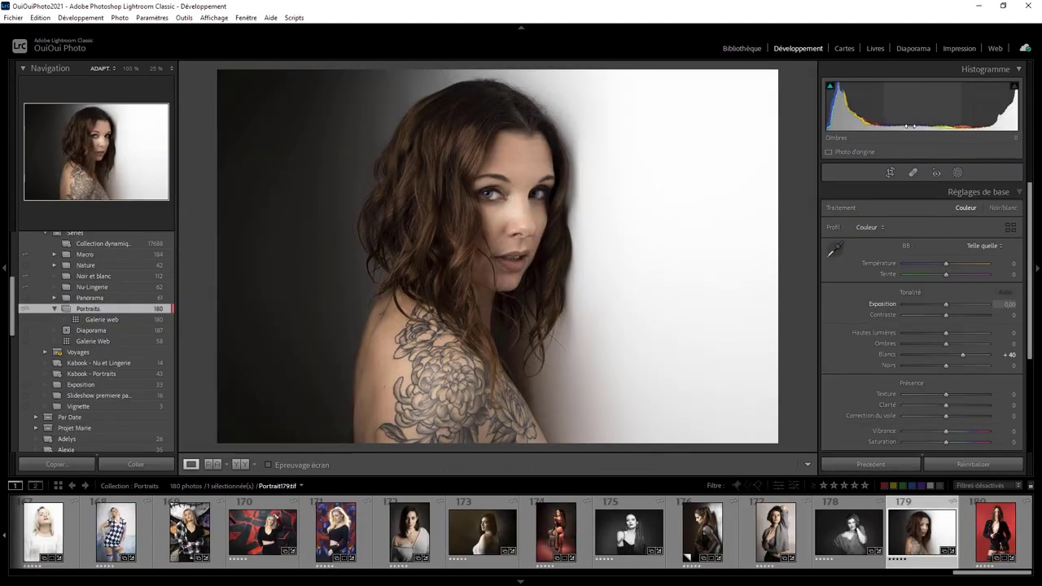
left_click(958, 173)
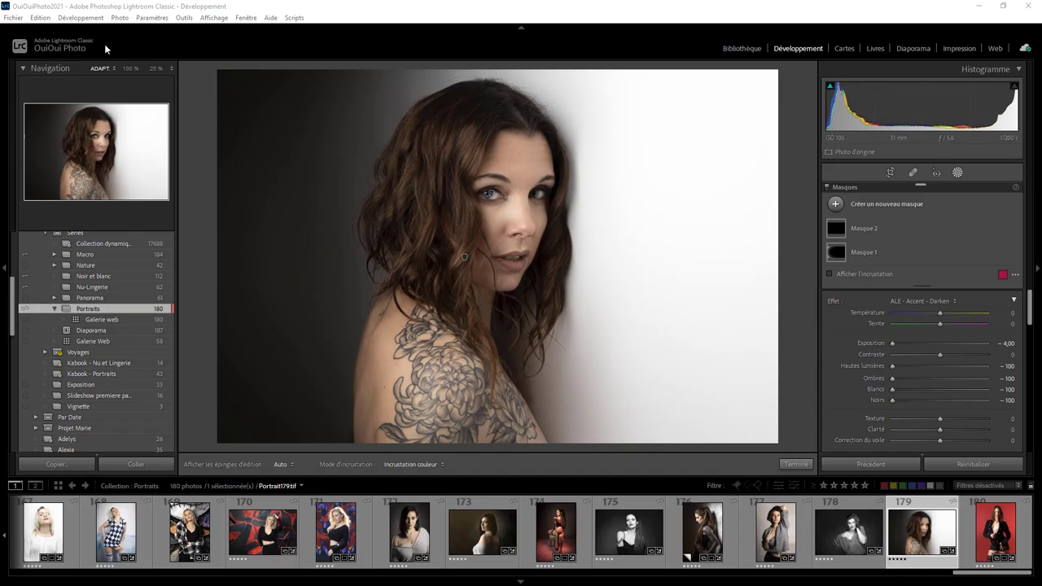
left_click(41, 17)
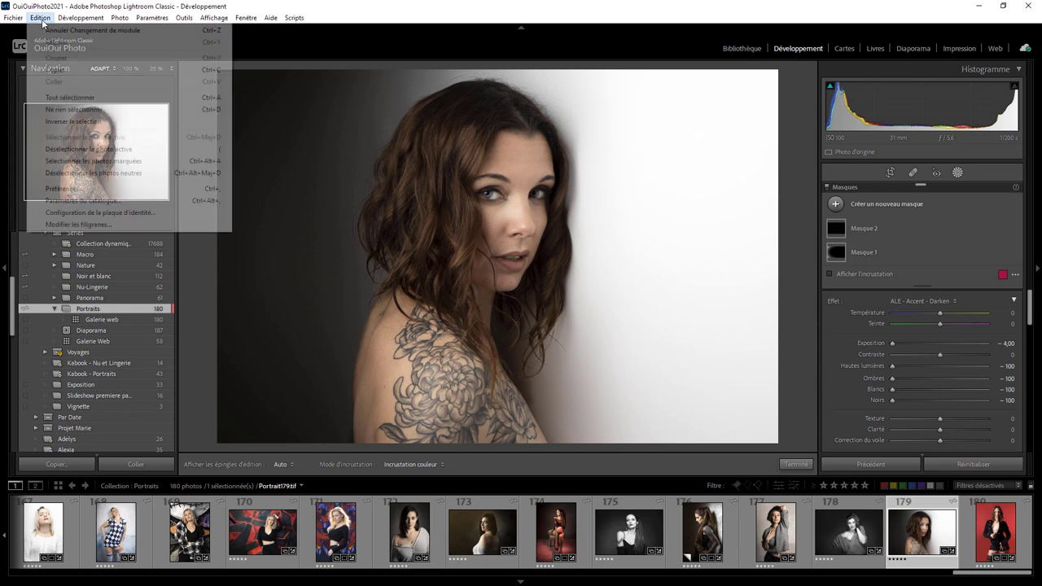
left_click(73, 191)
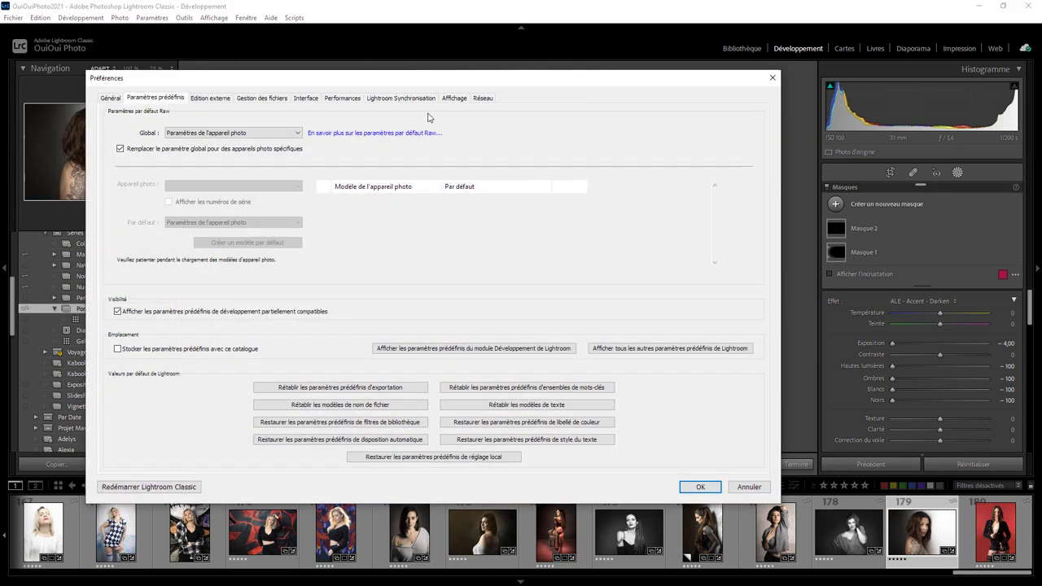
left_click(396, 98)
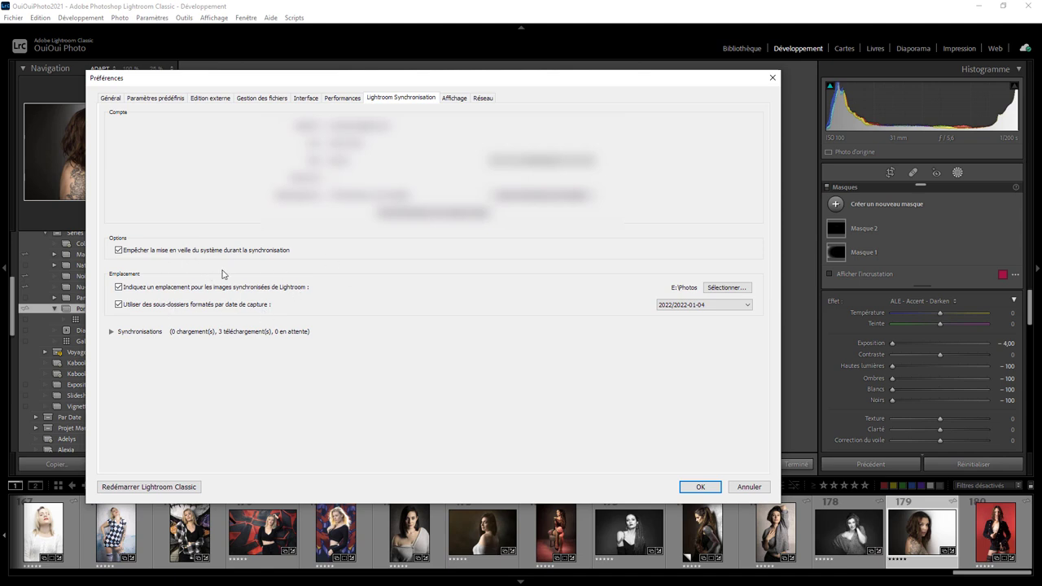
left_click(774, 78)
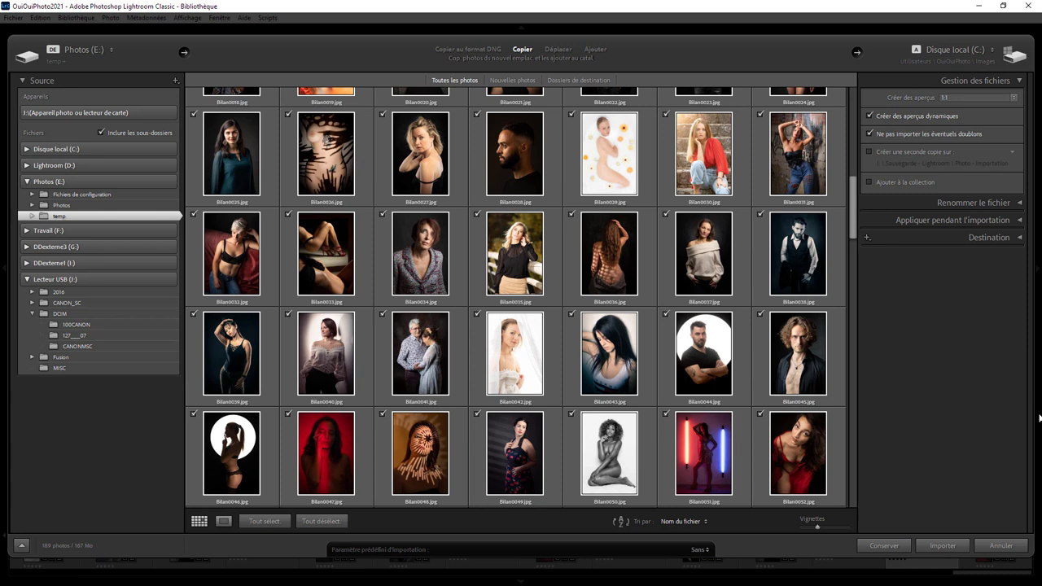
Cancel the Import dialog with Annuler, leaving Portrait179.tif shown in the Library
left_click(1012, 545)
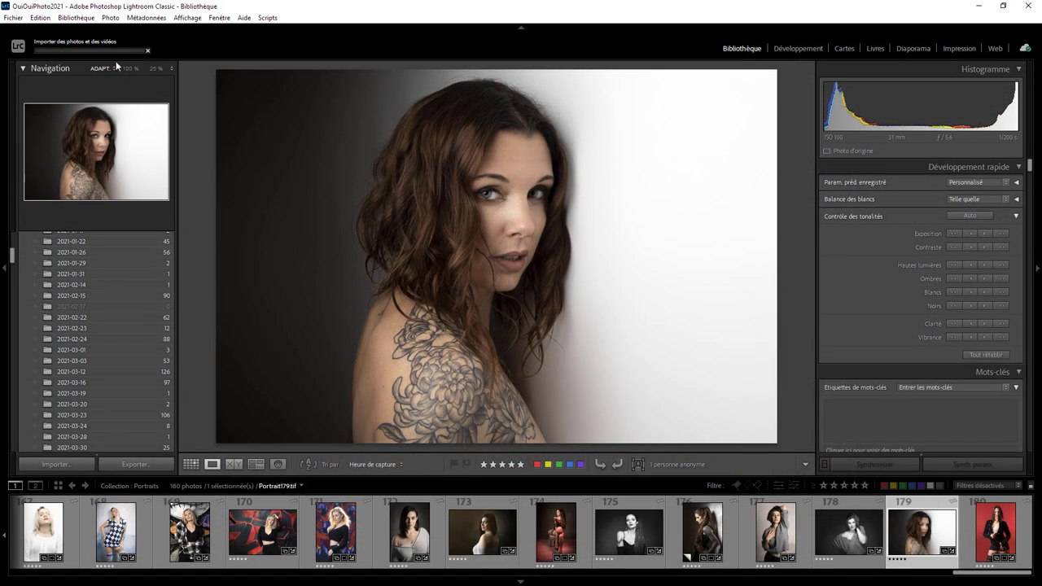
Check the Bibliothèque > Aperçus options, then request a smart preview via Photo d'origine
left_click(74, 18)
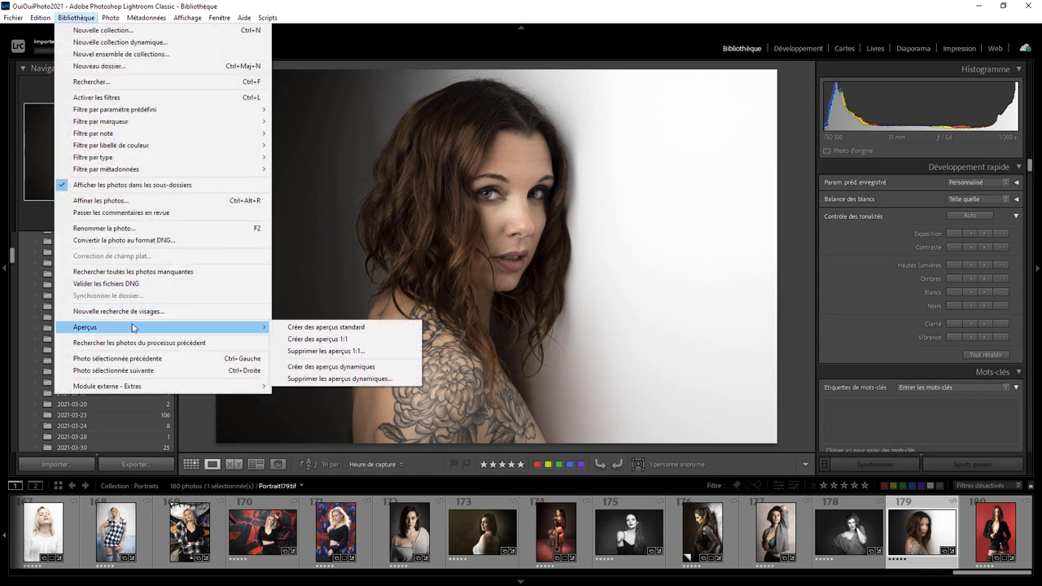
mouse_move(84, 326)
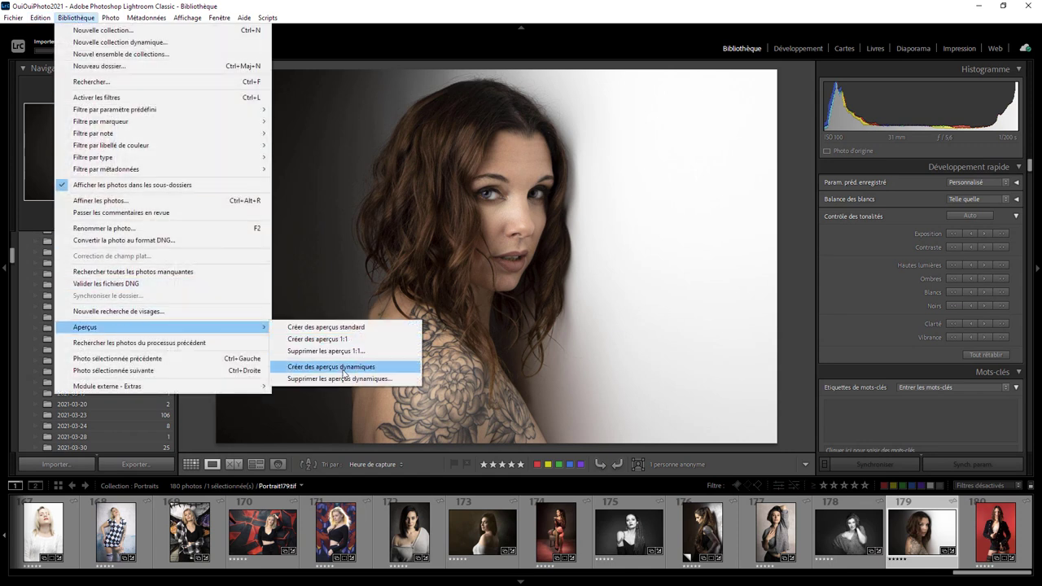
left_click(782, 210)
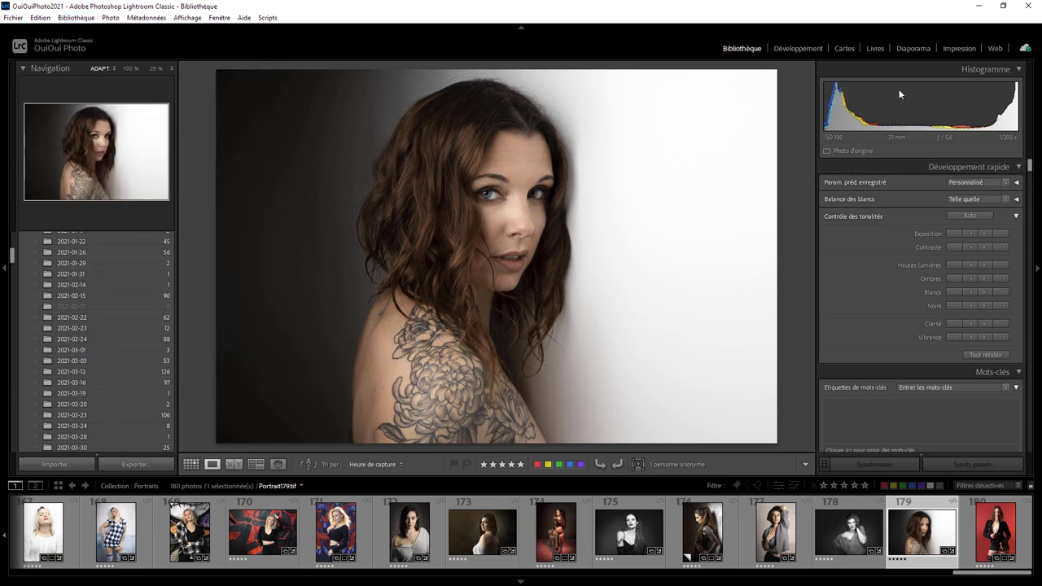
left_click(855, 153)
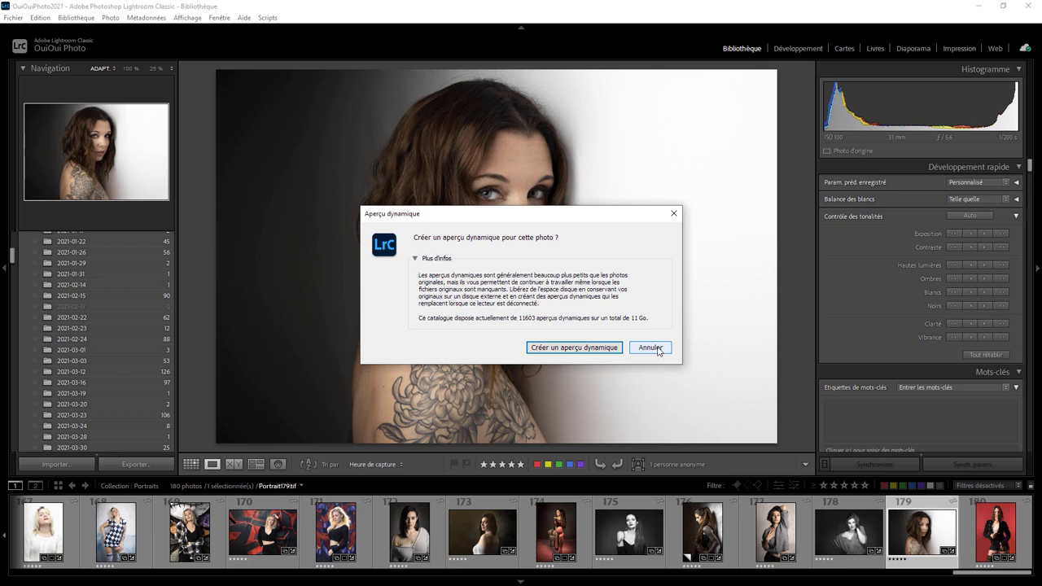
Decline the Aperçu dynamique smart preview for Portrait179.tif
left_click(658, 348)
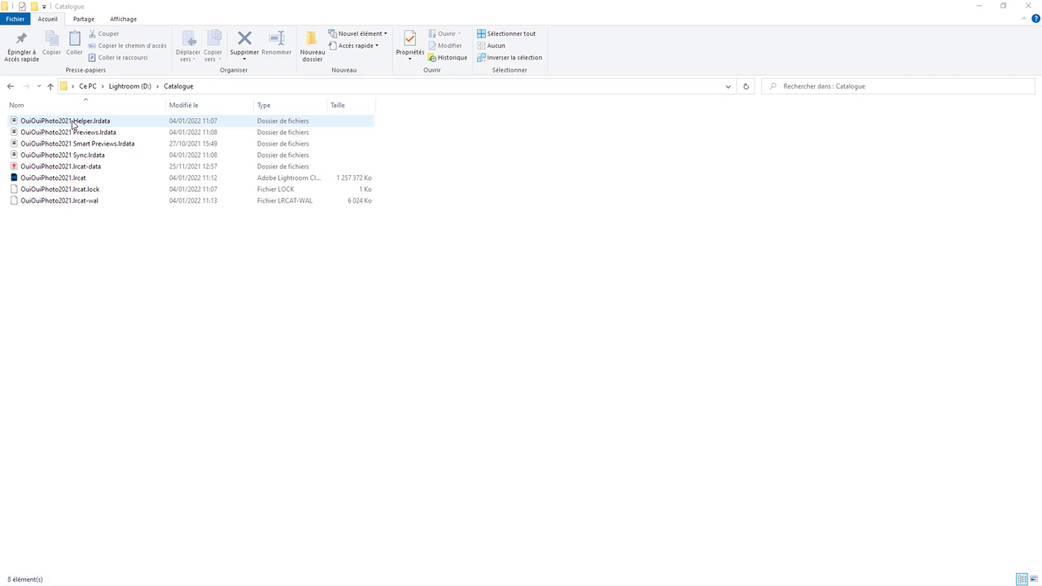
Launch the OuiOuiPhoto2021 catalog from D:\Catalogue in Lightroom Classic
left_click(92, 204)
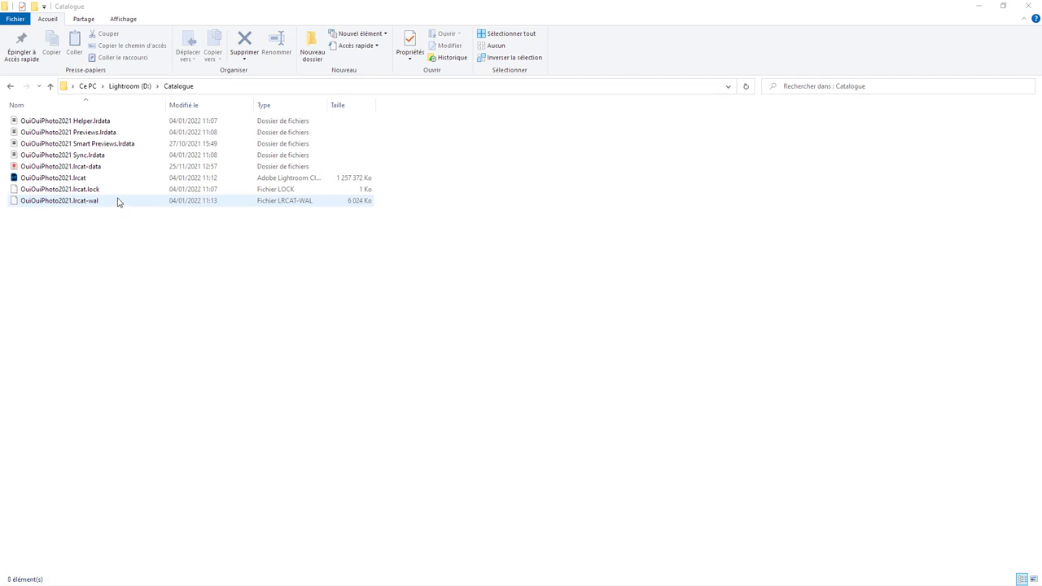
double_click(203, 178)
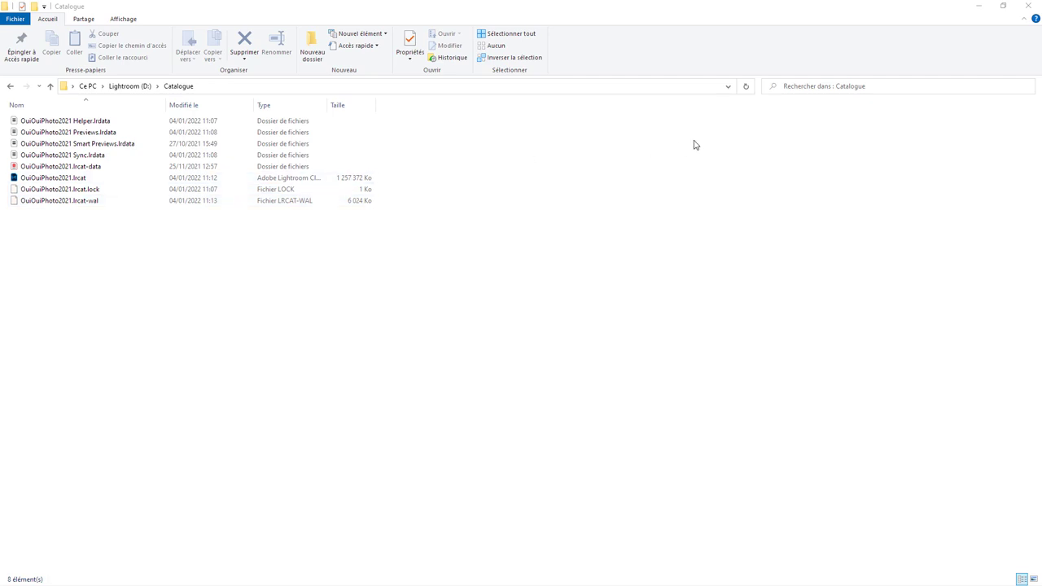
Enable 'Stocker les paramètres prédéfinis avec ce catalogue' in Préférences > Paramètres prédéfinis
left_click(45, 22)
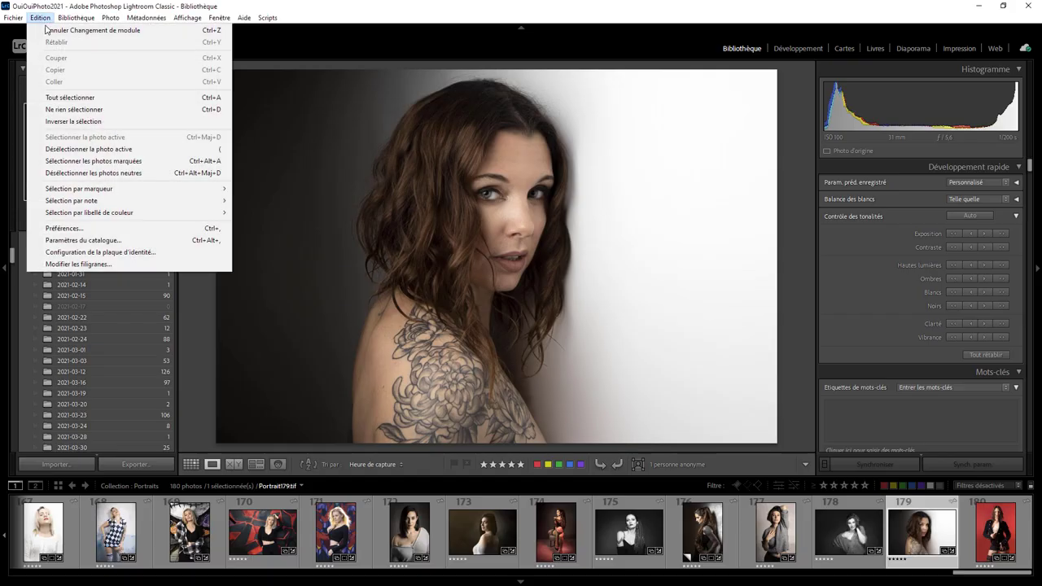
left_click(76, 231)
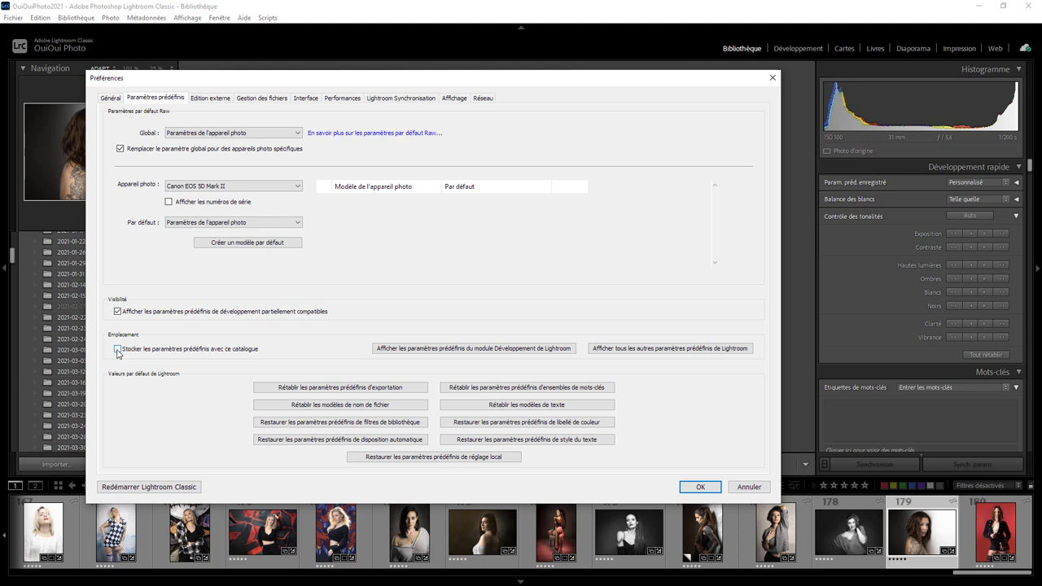
left_click(117, 349)
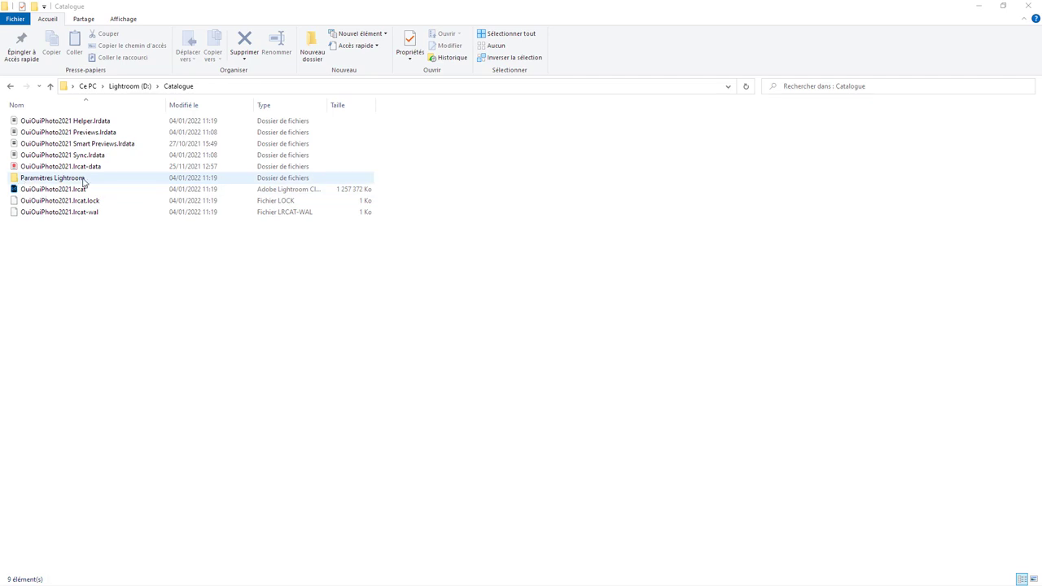
Review the 12 preset subfolders in Paramètres Lightroom, then return to Catalogue
double_click(84, 179)
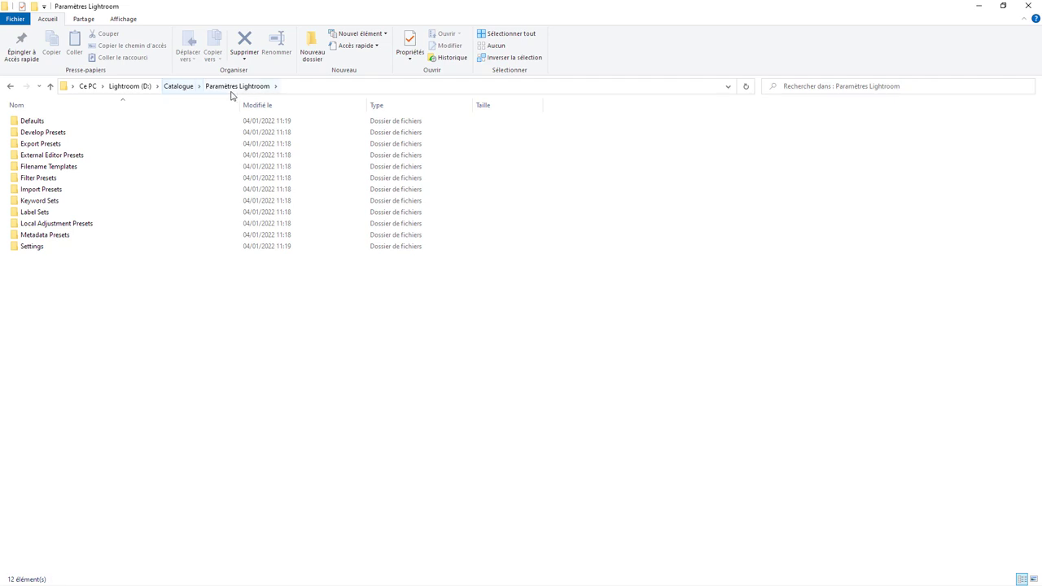
left_click(182, 87)
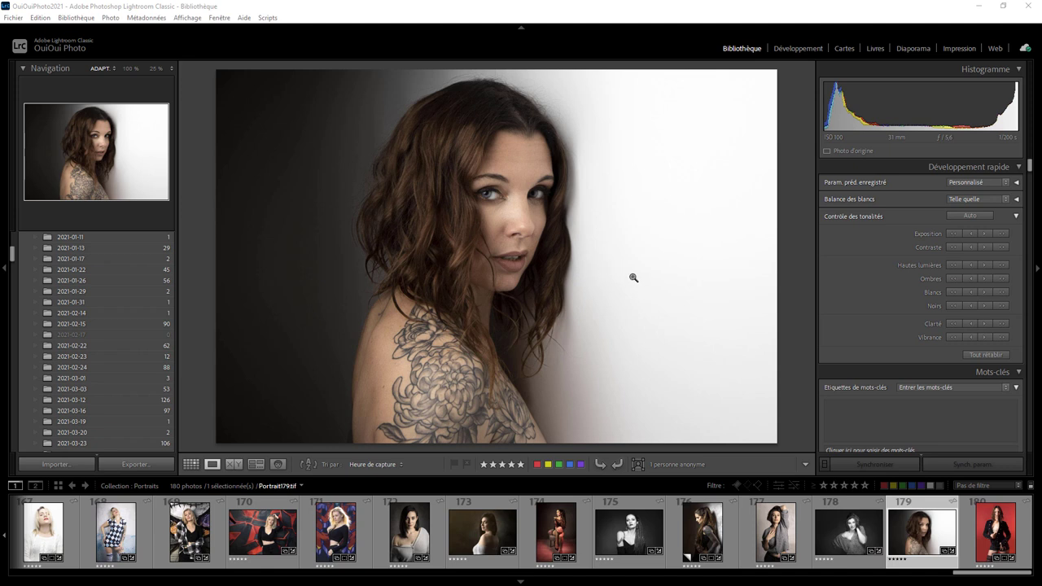
Close Lightroom and back up the catalog, keeping 'A chaque fermeture de Lightroom' frequency
left_click(1028, 6)
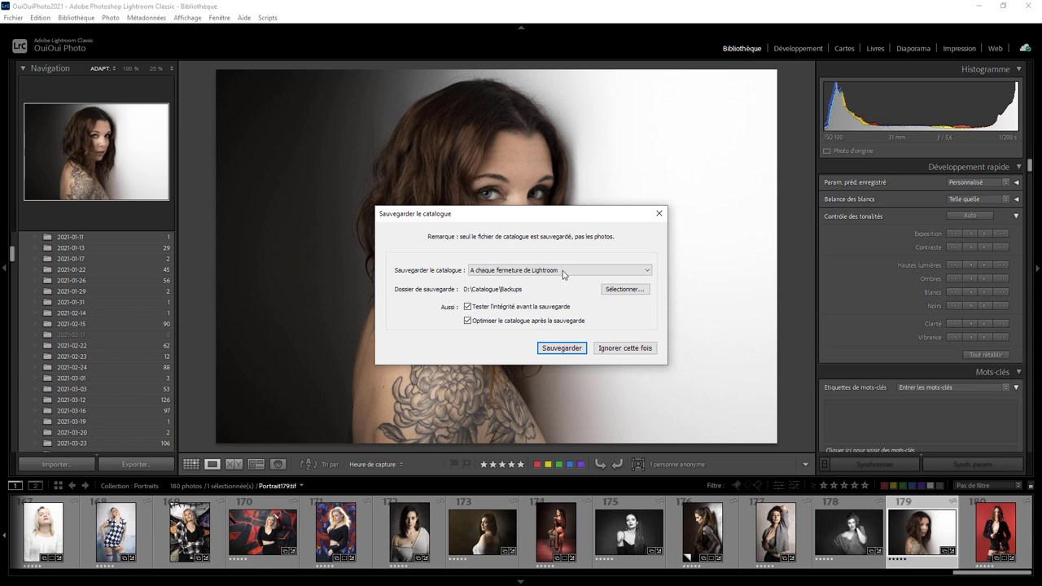
left_click(563, 275)
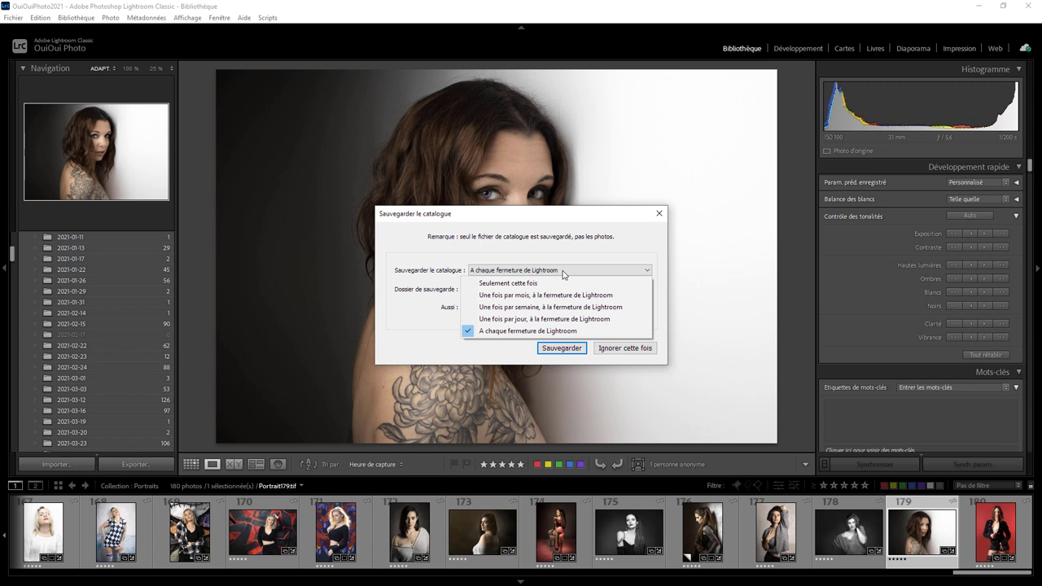
left_click(429, 259)
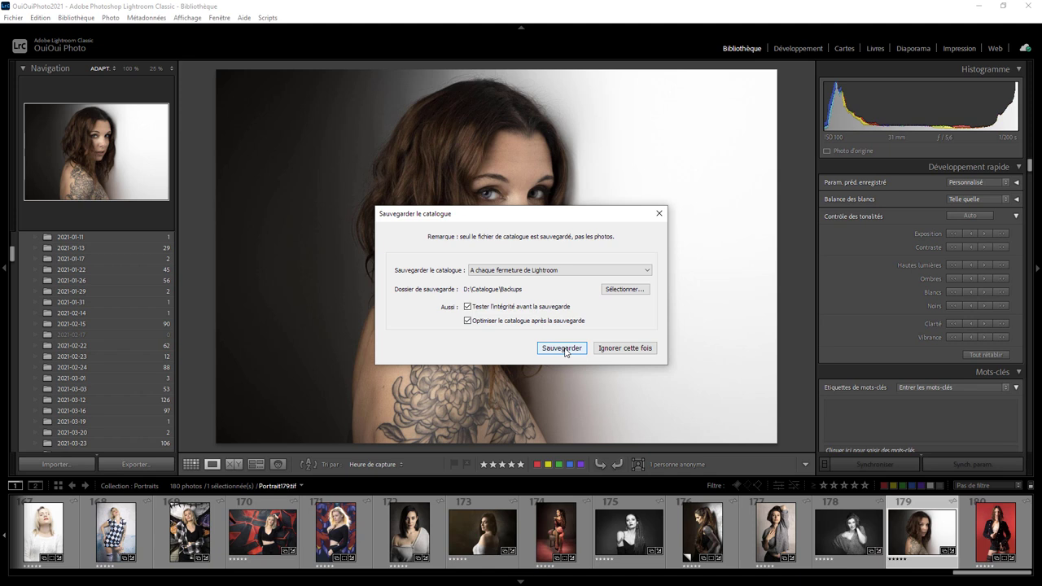
left_click(563, 348)
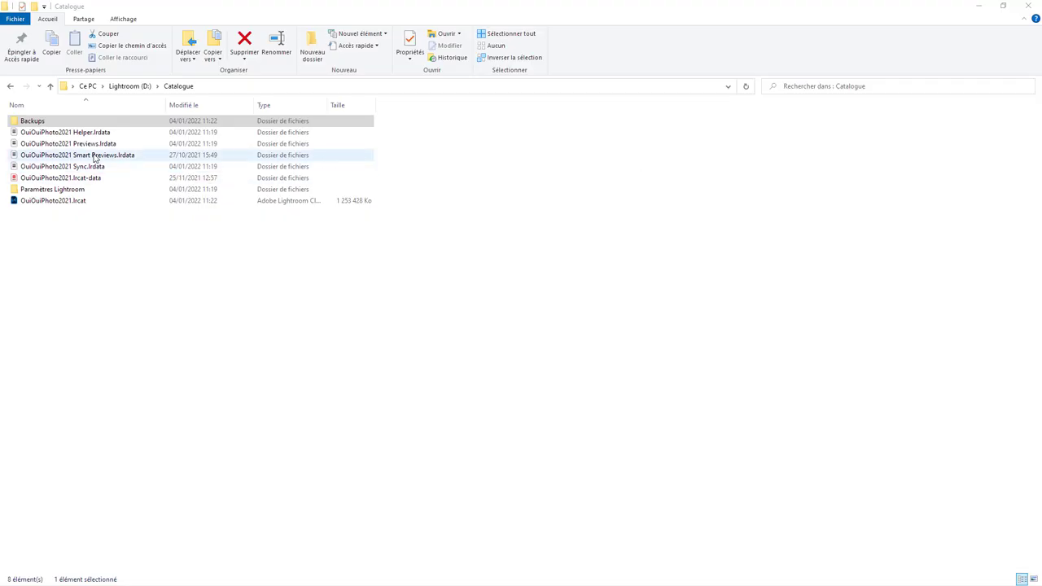
double_click(38, 121)
double_click(50, 123)
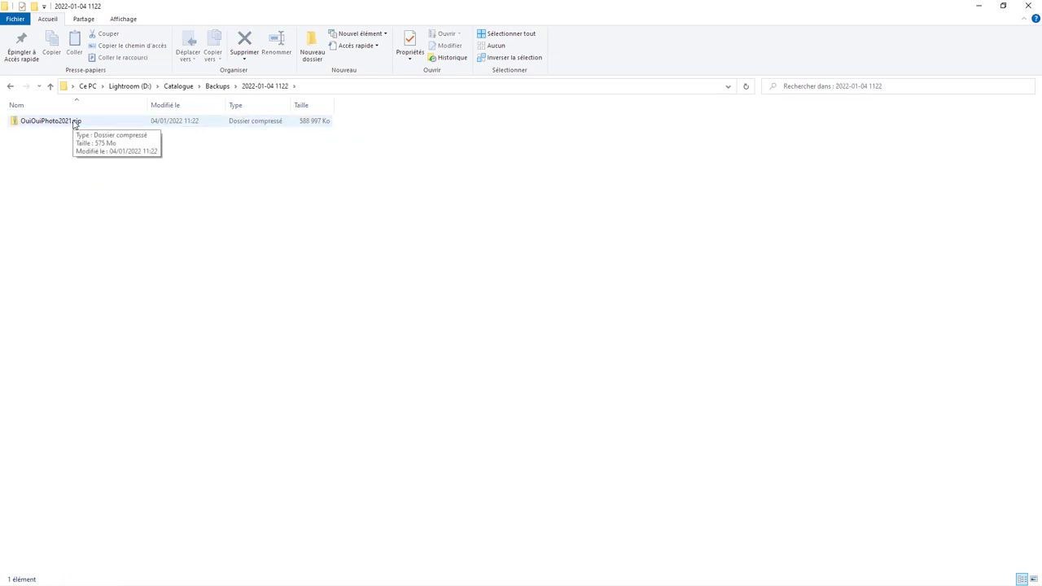
double_click(75, 122)
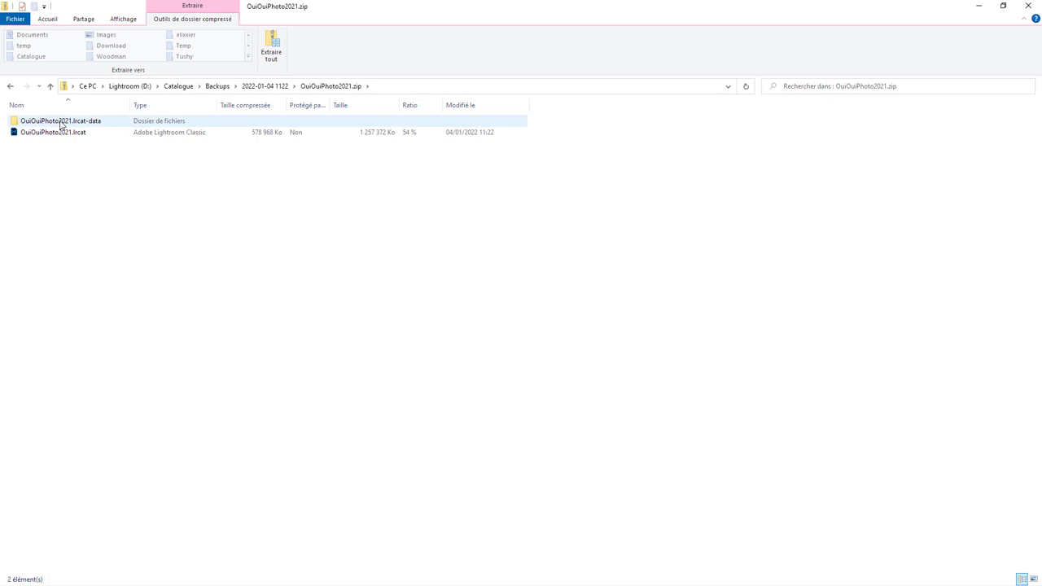
Return from the zip to the Catalogue folder via the address bar
left_click(180, 86)
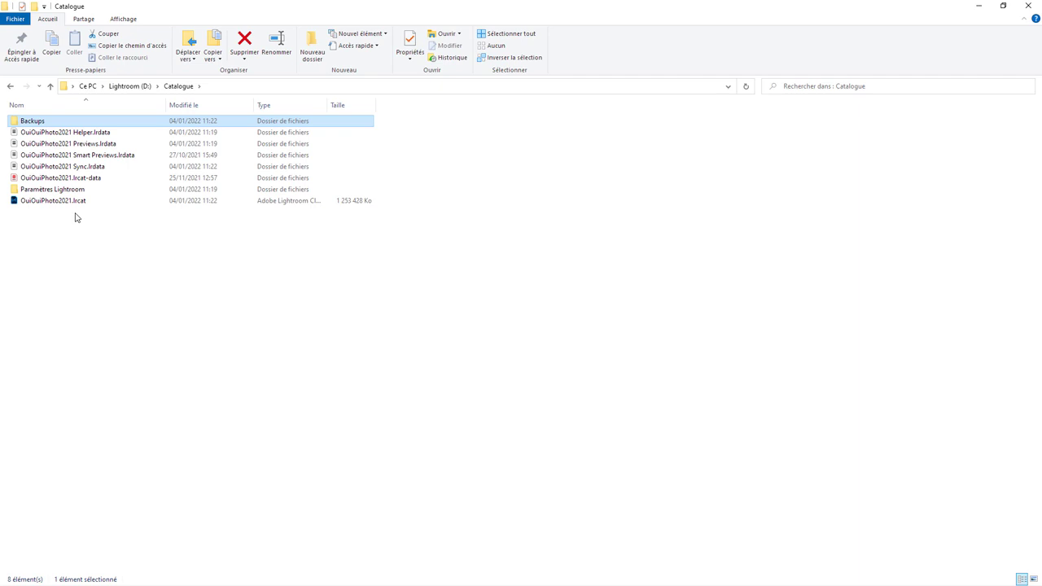
mouse_move(35, 202)
left_mouse_down()
mouse_move(45, 190)
mouse_move(91, 203)
left_mouse_up()
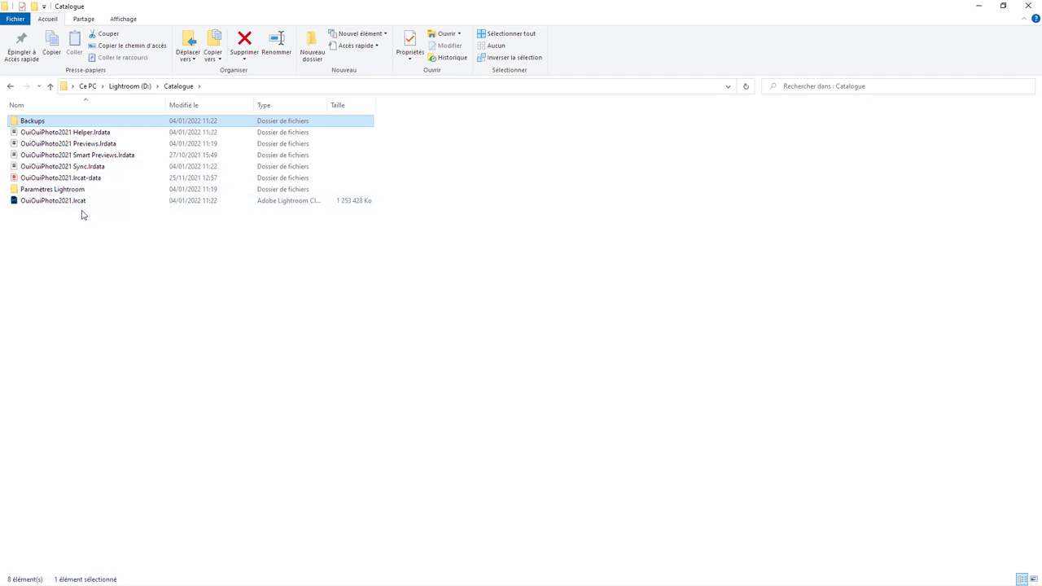